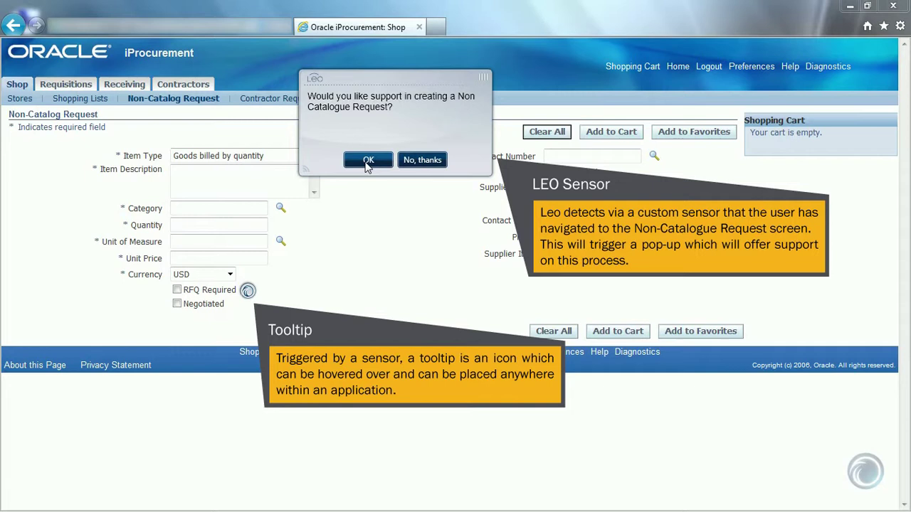
# Step: Accept Leo's offer of help with creating the non-catalogue request
pyautogui.click(367, 160)
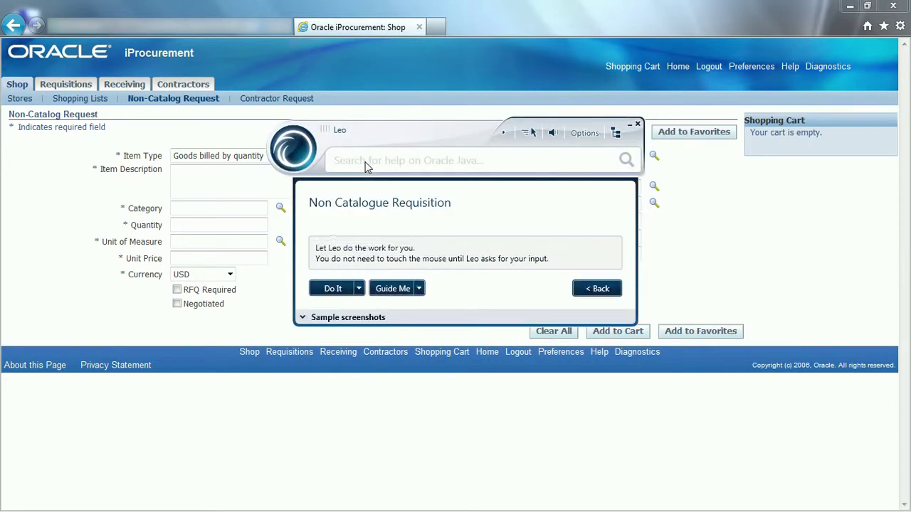
# Step: Let Leo do it and enter 'Custom desktop PC' as the item description
pyautogui.click(333, 288)
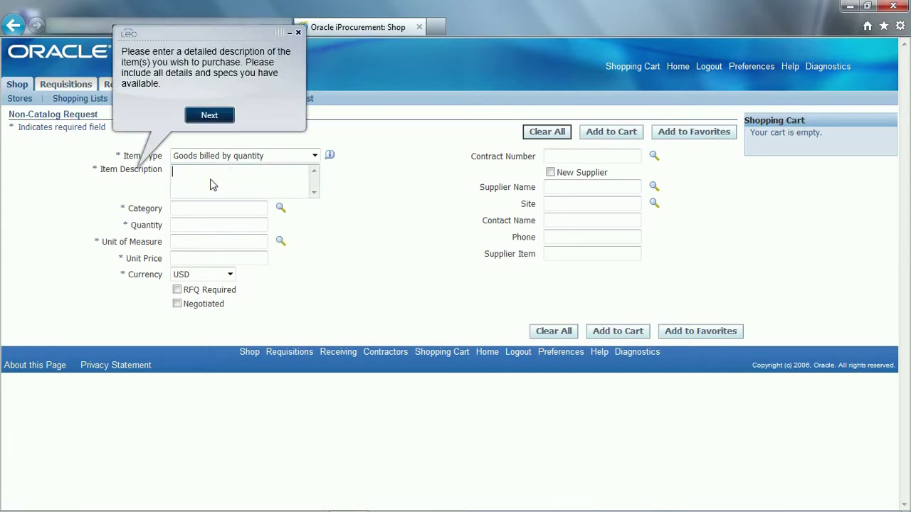
pyautogui.write('Custom desktop PC')
pyautogui.click(209, 116)
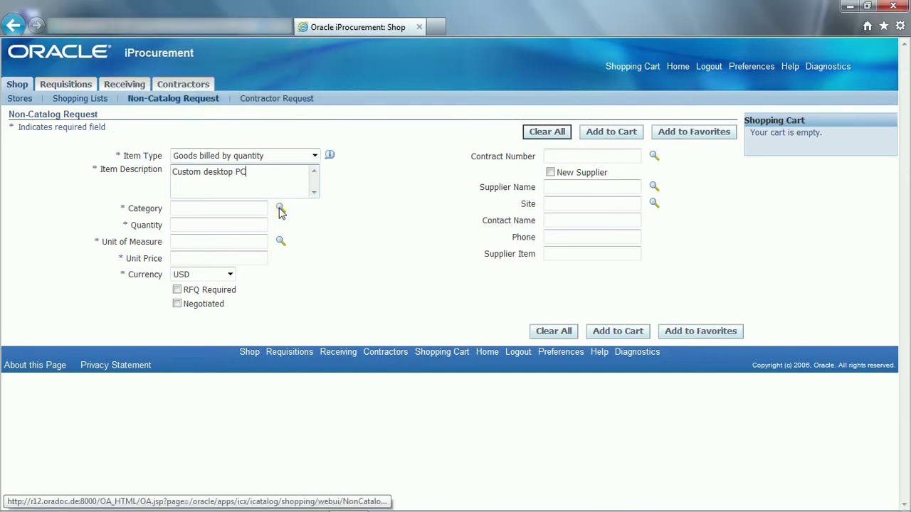
pyautogui.click(280, 209)
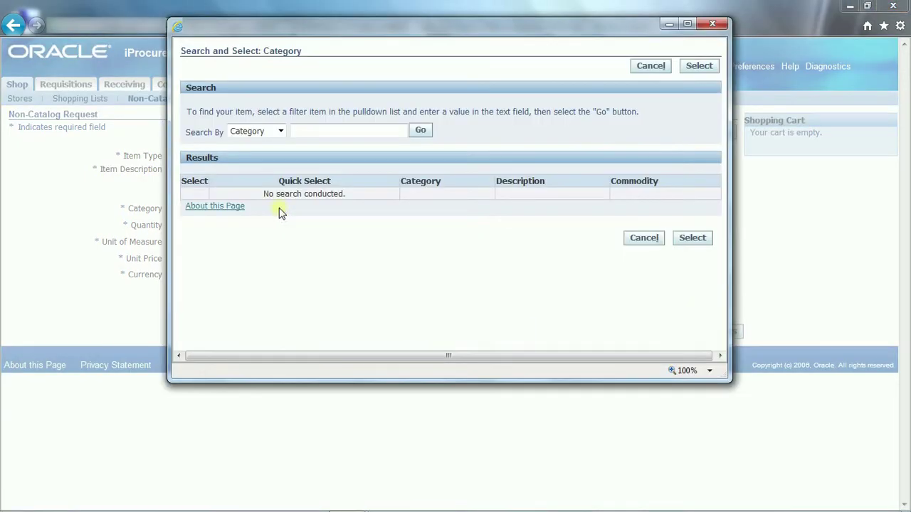
# Step: Search categories for %computer% and quick-select COMPUTER.PC
pyautogui.click(310, 132)
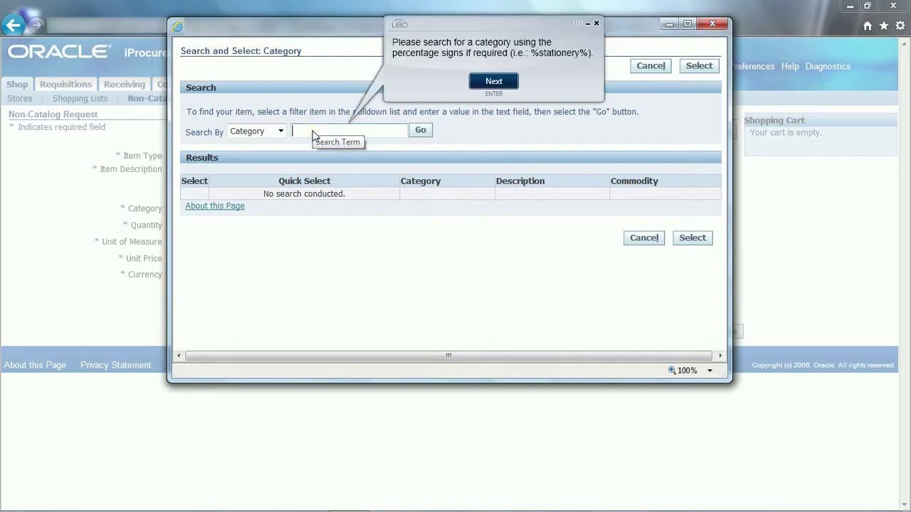
pyautogui.write('%computer%')
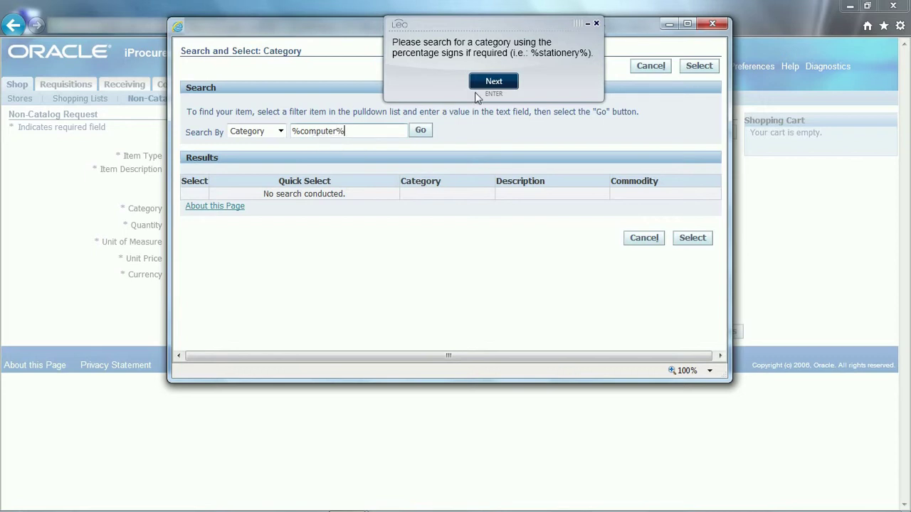
pyautogui.click(494, 83)
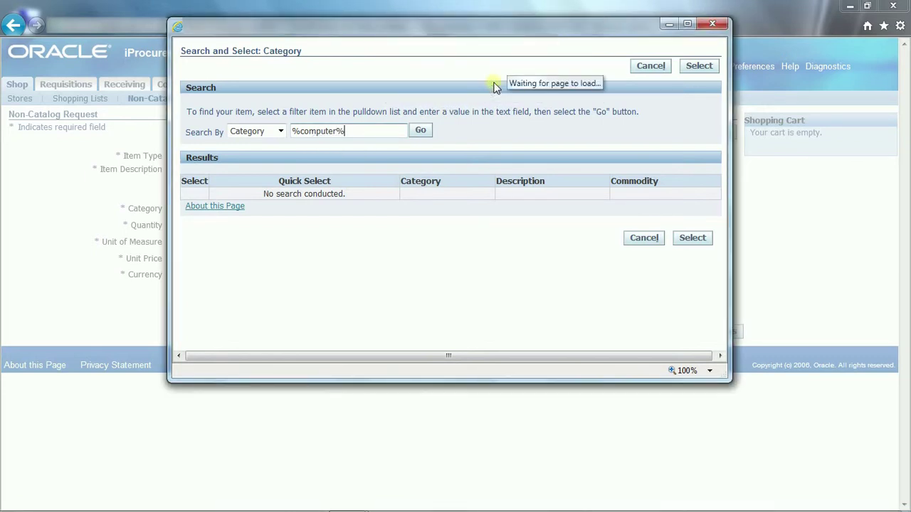
pyautogui.click(420, 131)
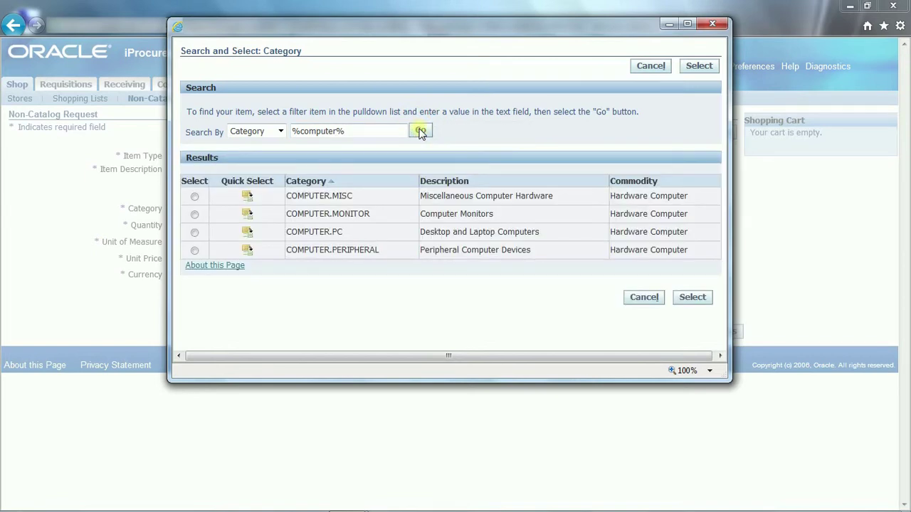
pyautogui.click(246, 232)
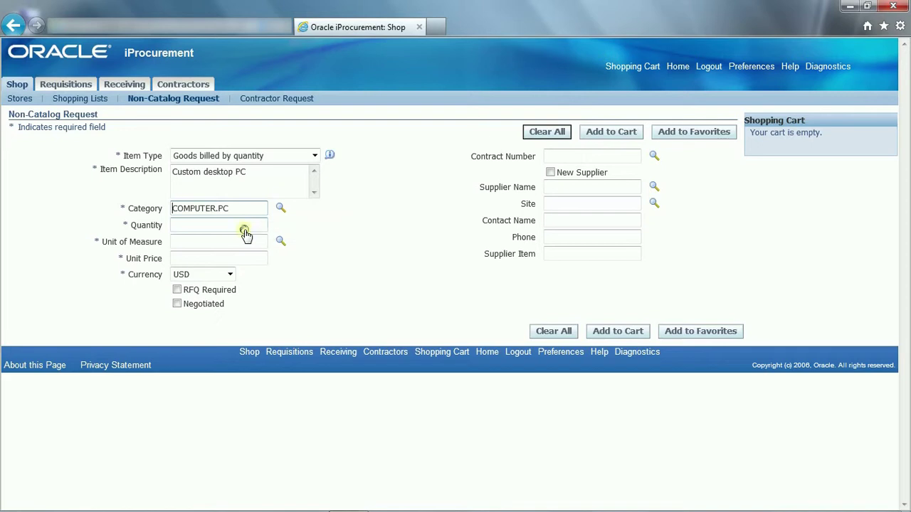
# Step: Enter quantity 1 and set the unit of measure to Each
pyautogui.click(198, 229)
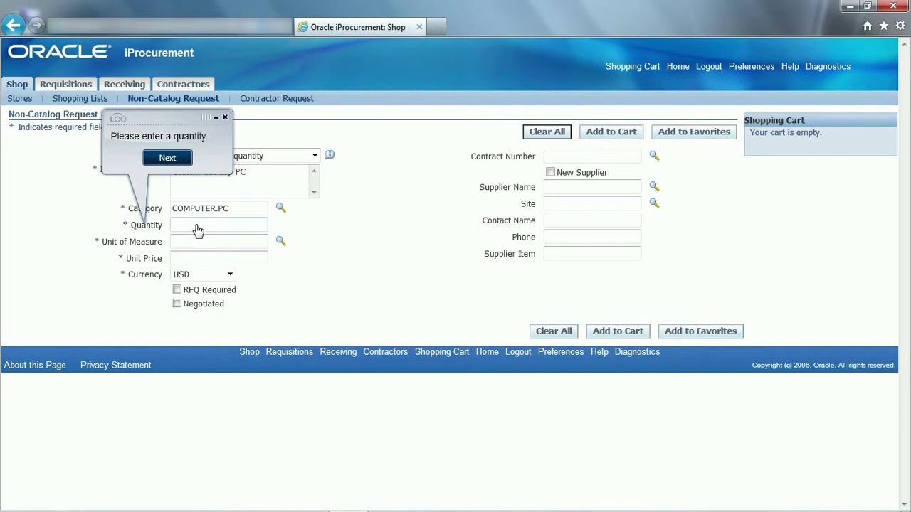
pyautogui.click(165, 158)
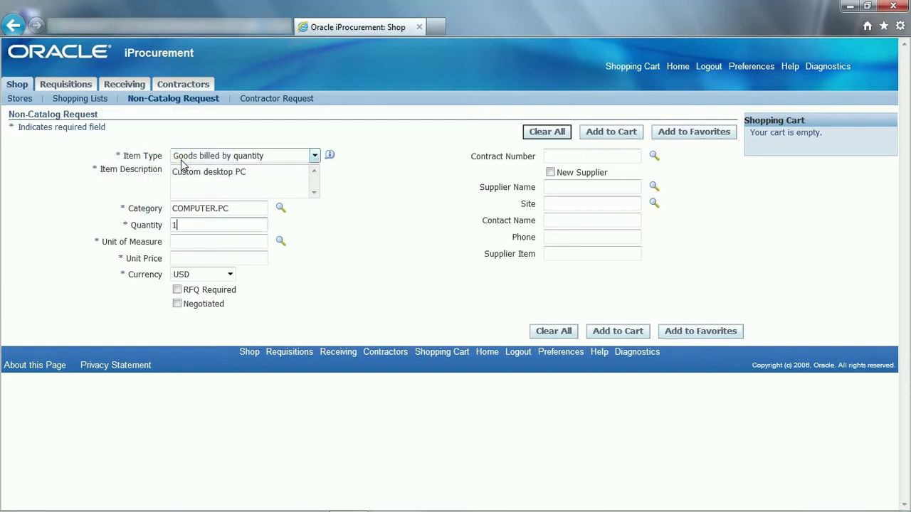
pyautogui.click(183, 244)
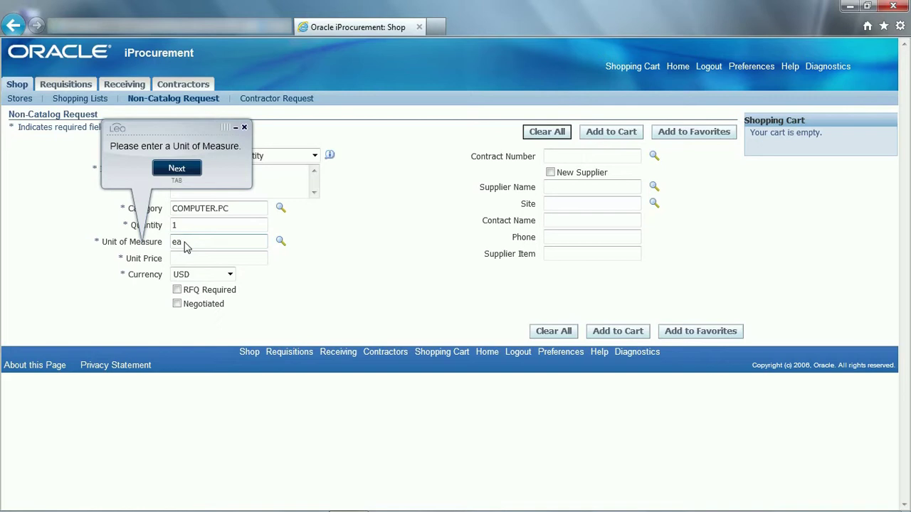
pyautogui.press('Tab')
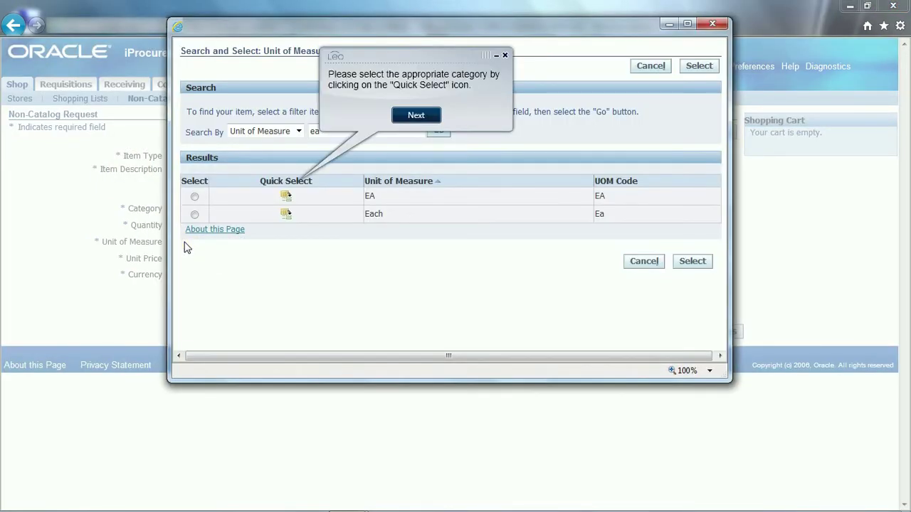
pyautogui.click(285, 214)
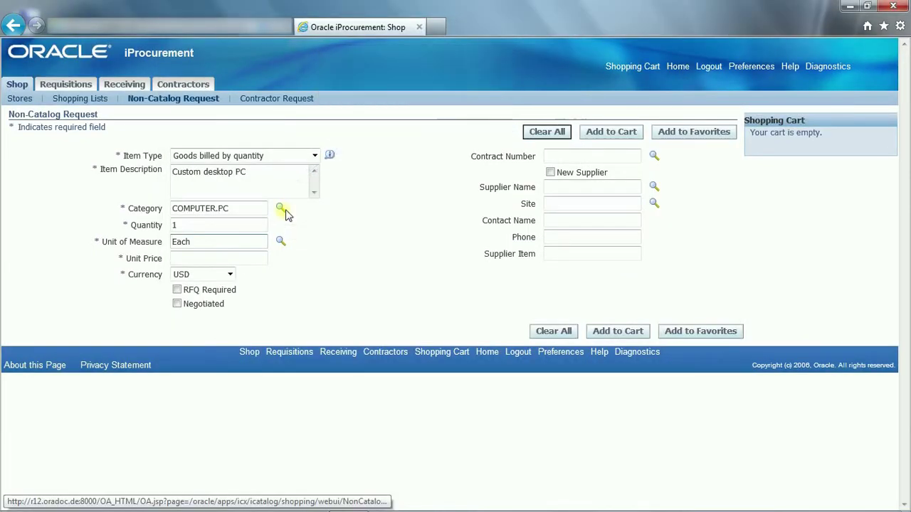
# Step: Enter unit price 2350 and add the Custom desktop PC line to the cart
pyautogui.click(186, 260)
pyautogui.write('2350')
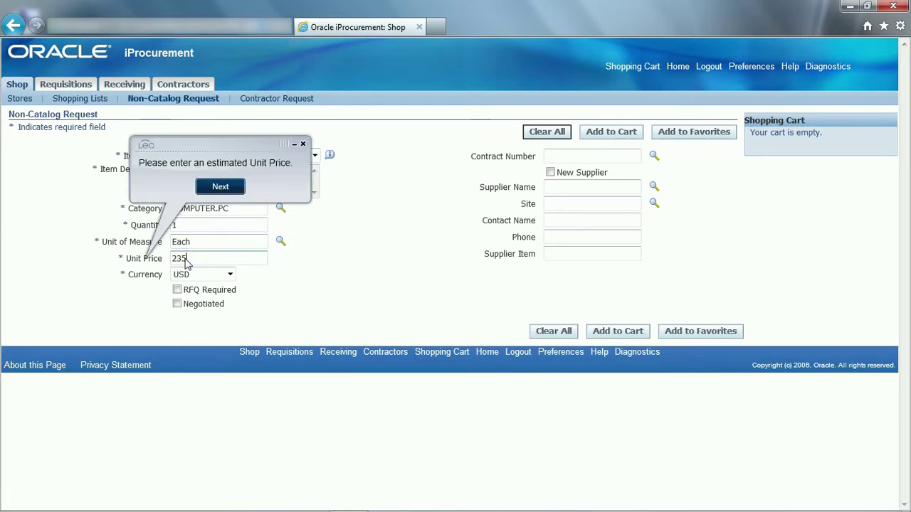
pyautogui.click(222, 186)
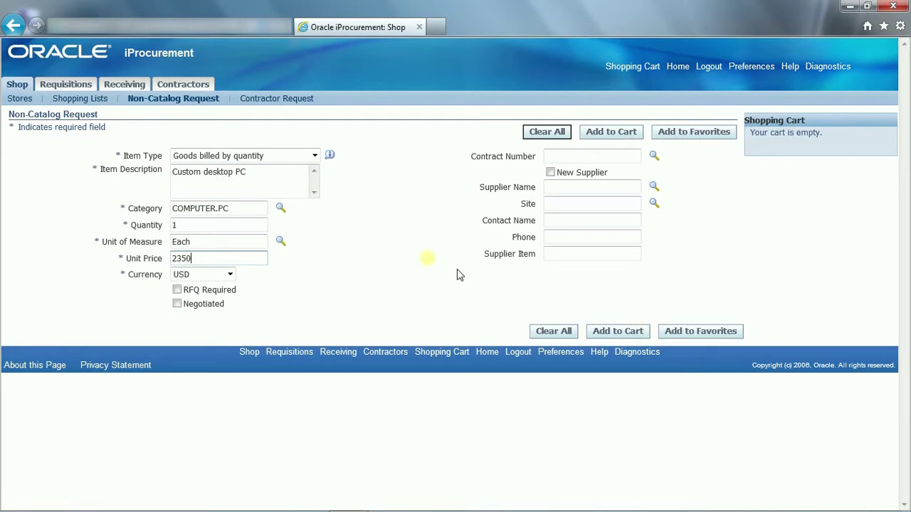
pyautogui.click(620, 331)
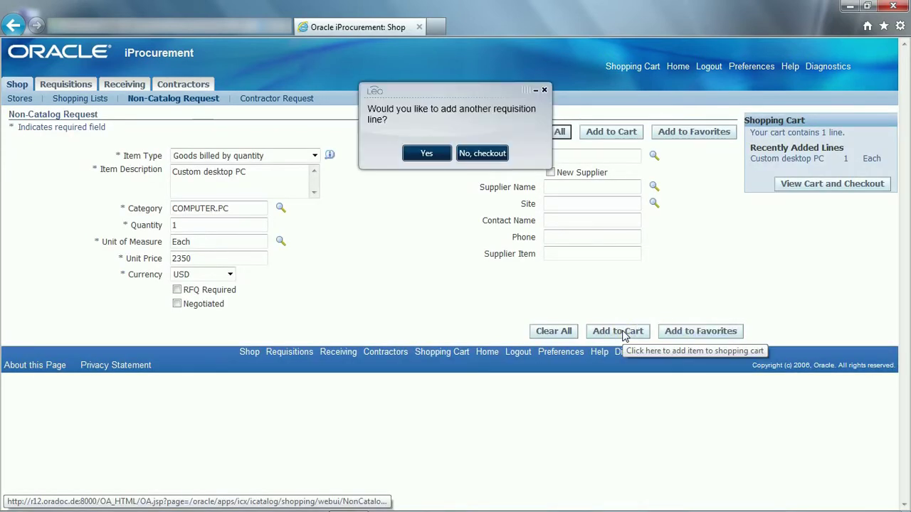
# Step: Decline adding another line and check out from the shopping cart
pyautogui.click(483, 154)
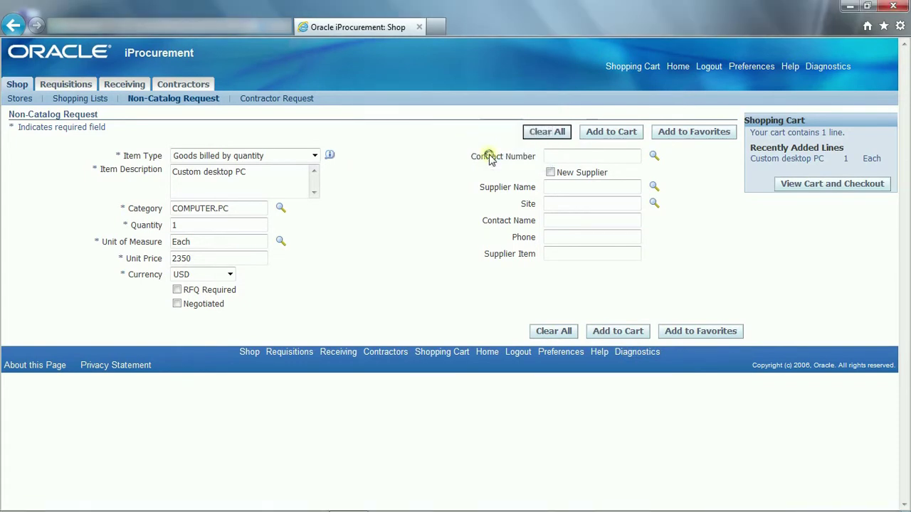
pyautogui.click(817, 185)
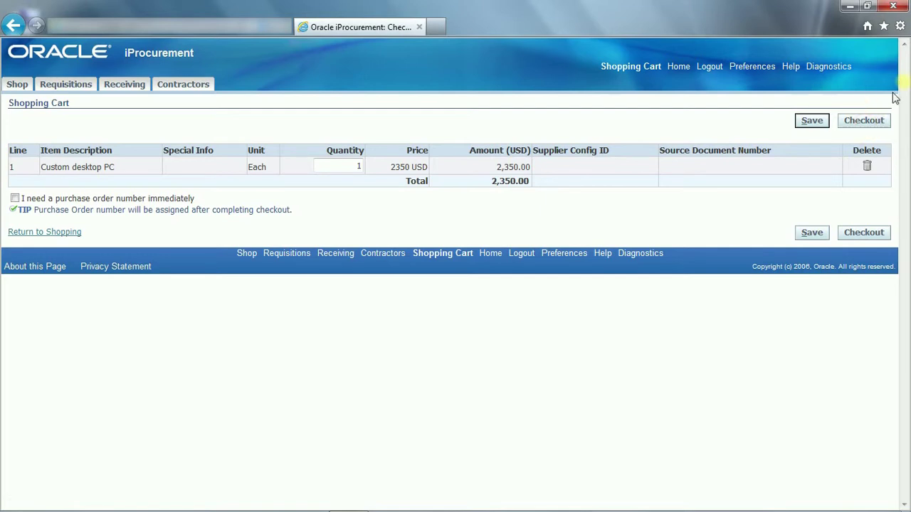
pyautogui.click(868, 123)
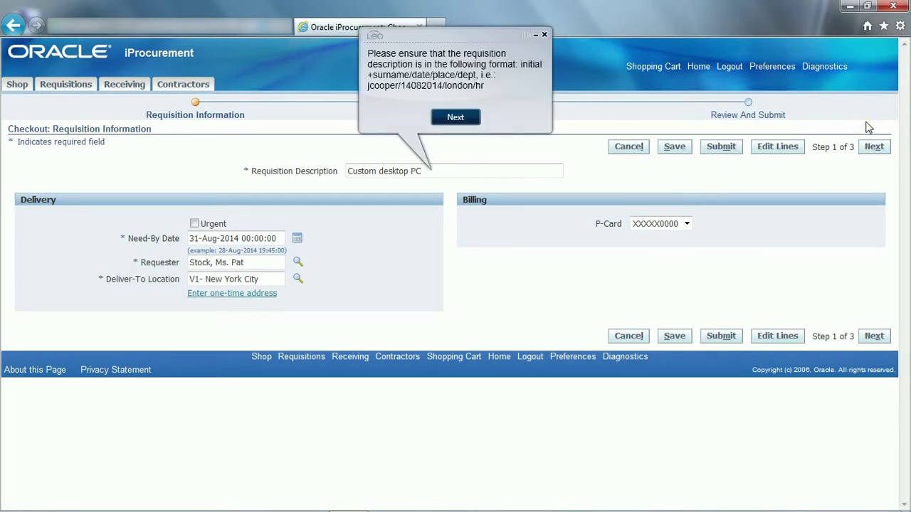
# Step: Prefix the description with the requester's initial+surname, then 01092014/manchester/
pyautogui.moveTo(426, 172); pyautogui.dragTo(337, 175)
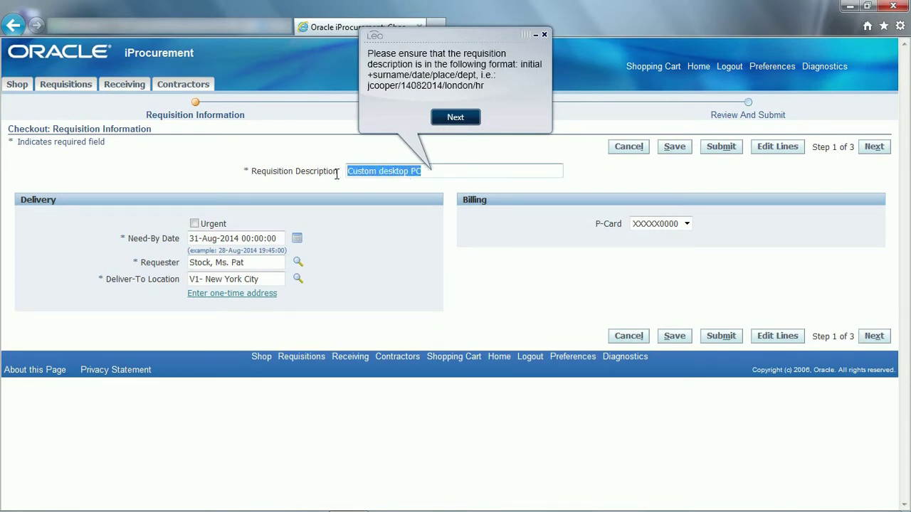
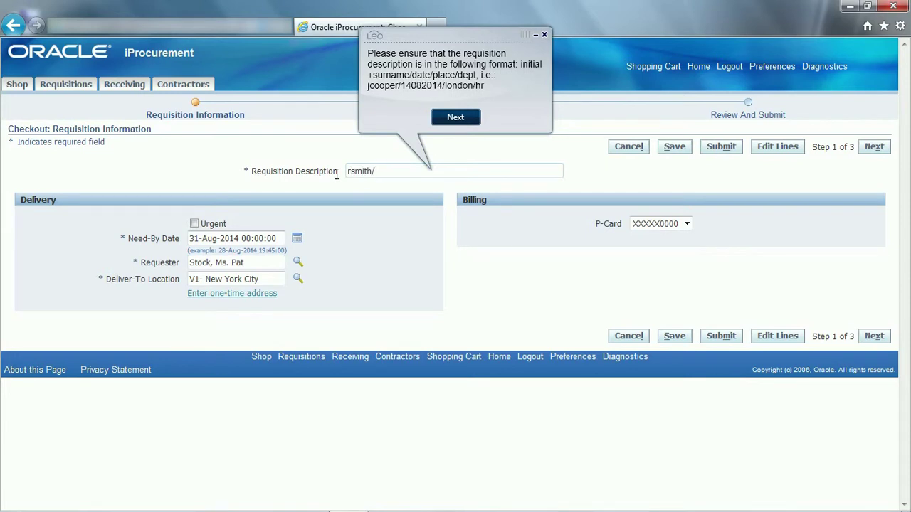
pyautogui.write('/01092014/manchest')
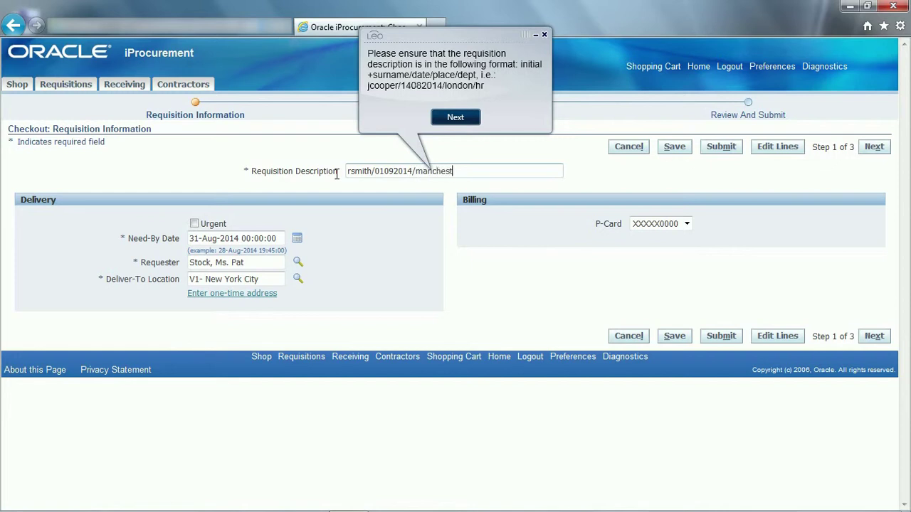
pyautogui.write('er/')
pyautogui.click(445, 117)
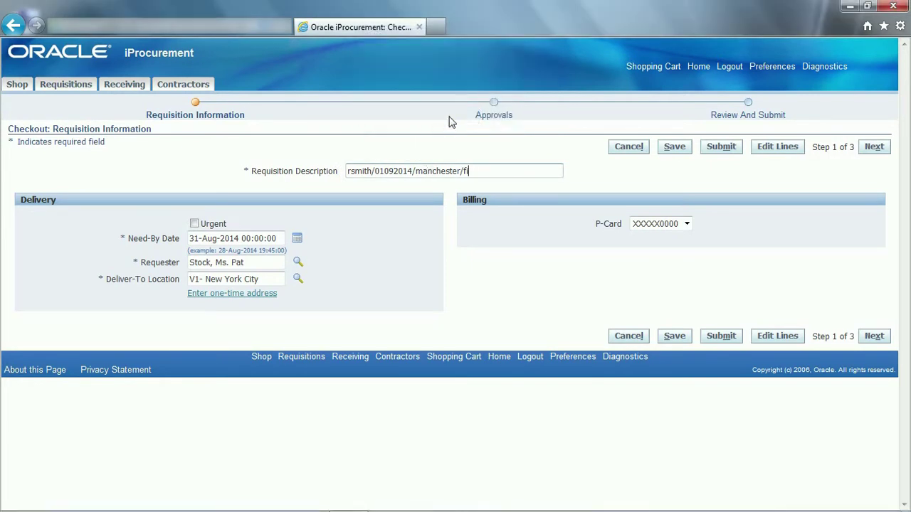
# Step: Set the Need-By Date to 19 September 2014 and continue to Approvals and Notes
pyautogui.click(297, 241)
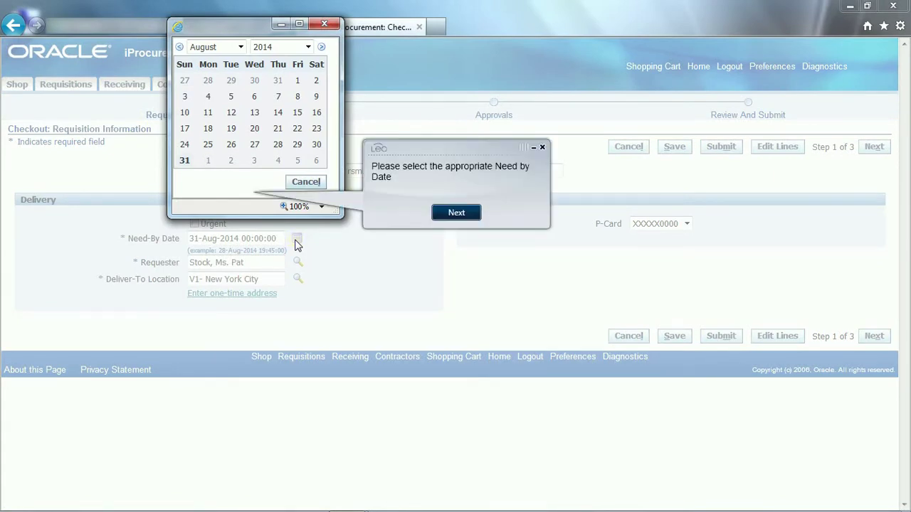
pyautogui.click(239, 47)
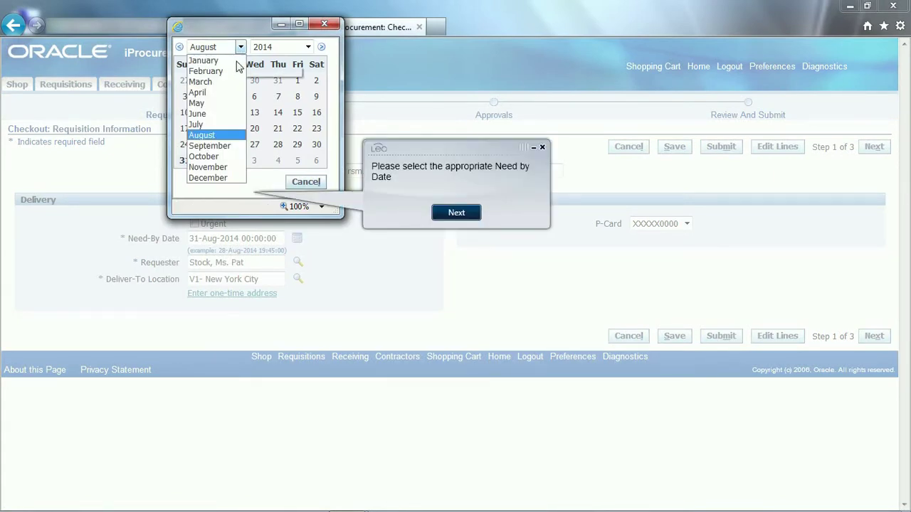
pyautogui.click(213, 146)
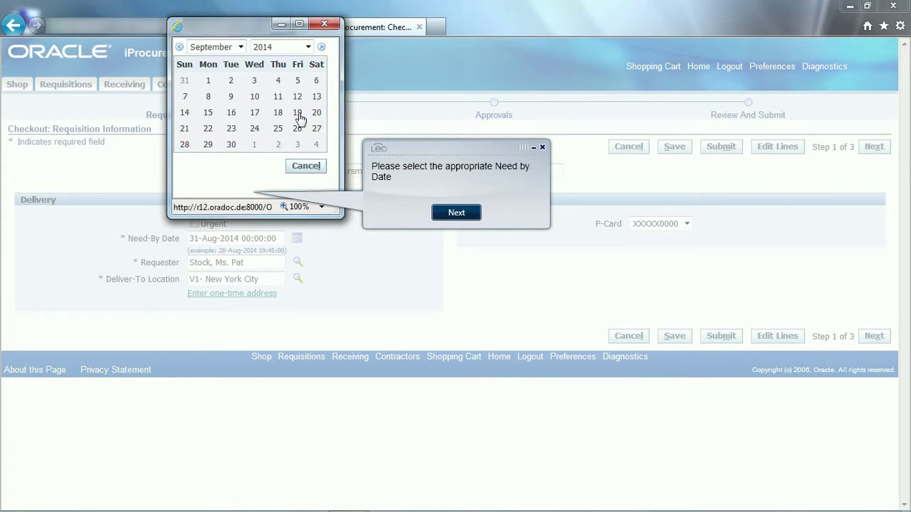
pyautogui.click(297, 114)
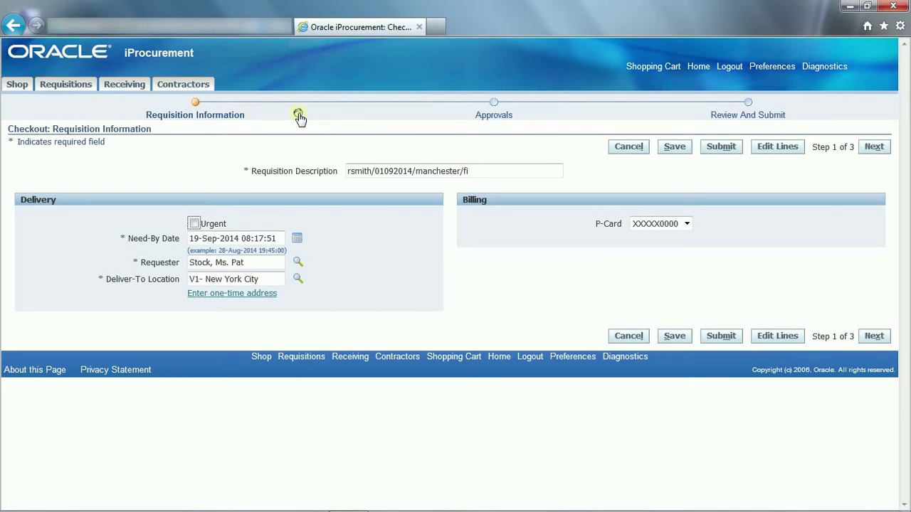
pyautogui.click(873, 147)
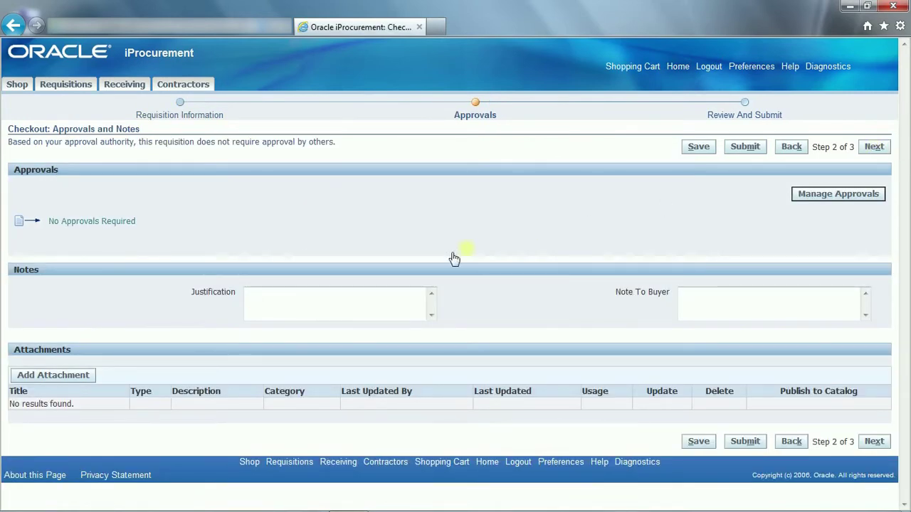
# Step: Enter 'replacing unit' as the purchase justification
pyautogui.click(271, 304)
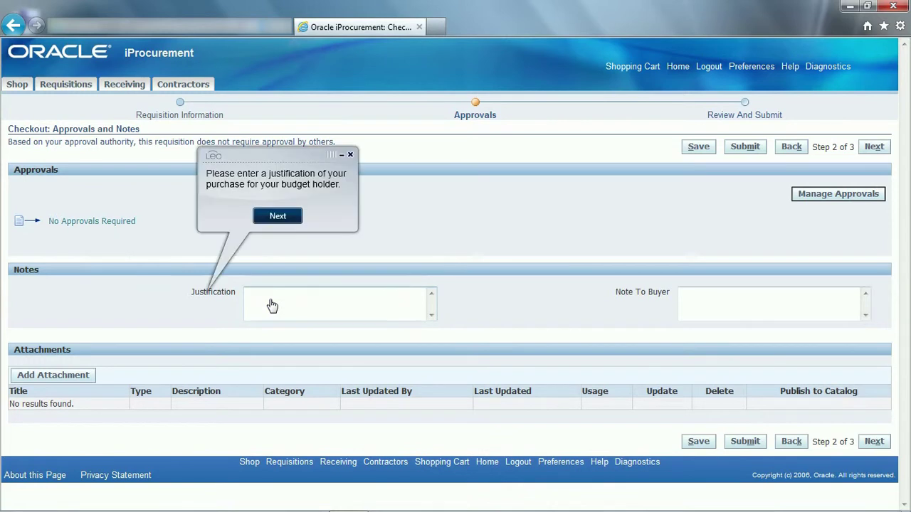
pyautogui.write('replacing unit')
pyautogui.click(287, 222)
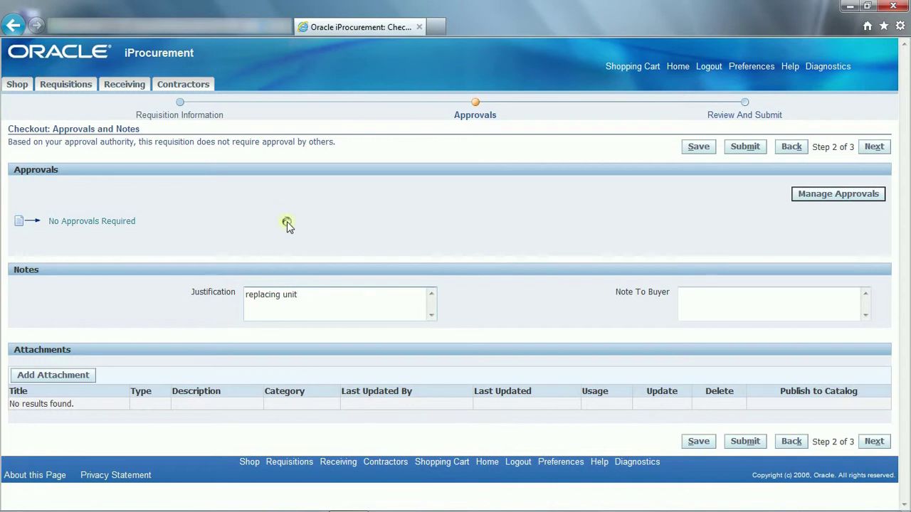
# Step: Add the buyer note 'email with specs sent separately' and continue to Review and Submit
pyautogui.click(697, 302)
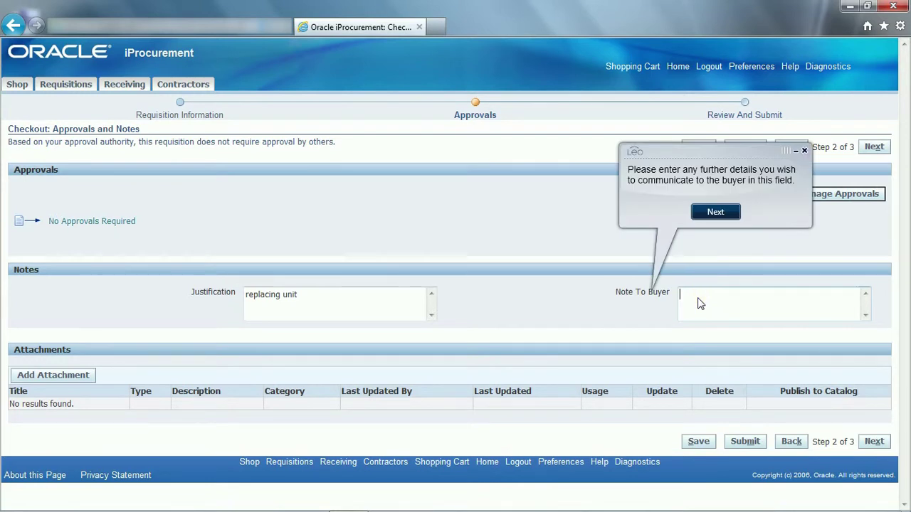
pyautogui.write('email with spec')
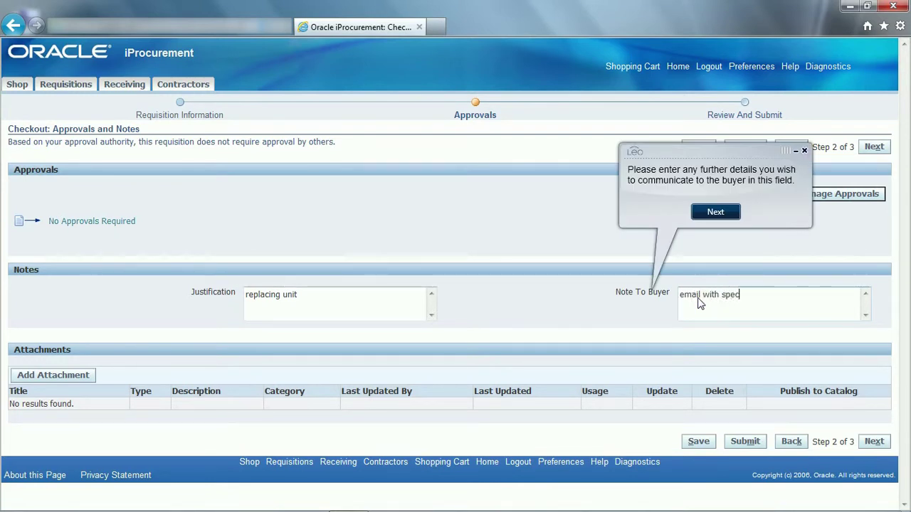
pyautogui.write('s sent separately')
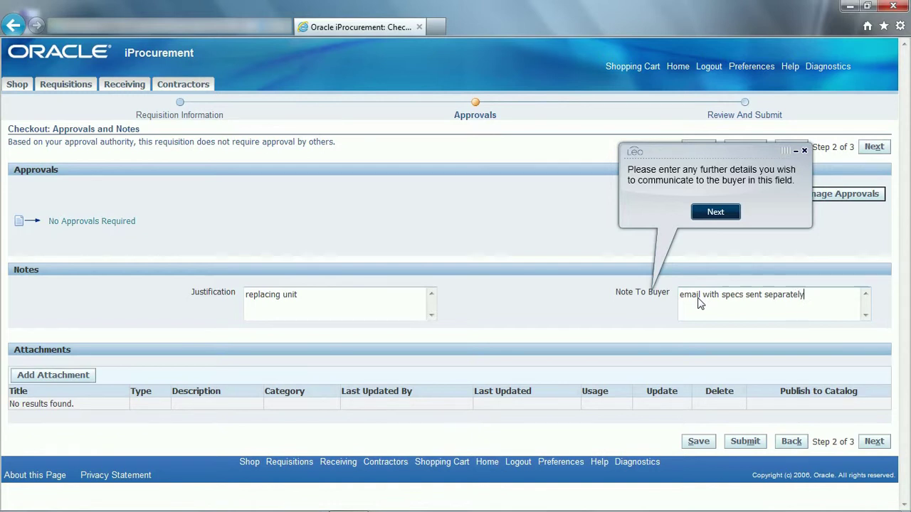
pyautogui.click(726, 211)
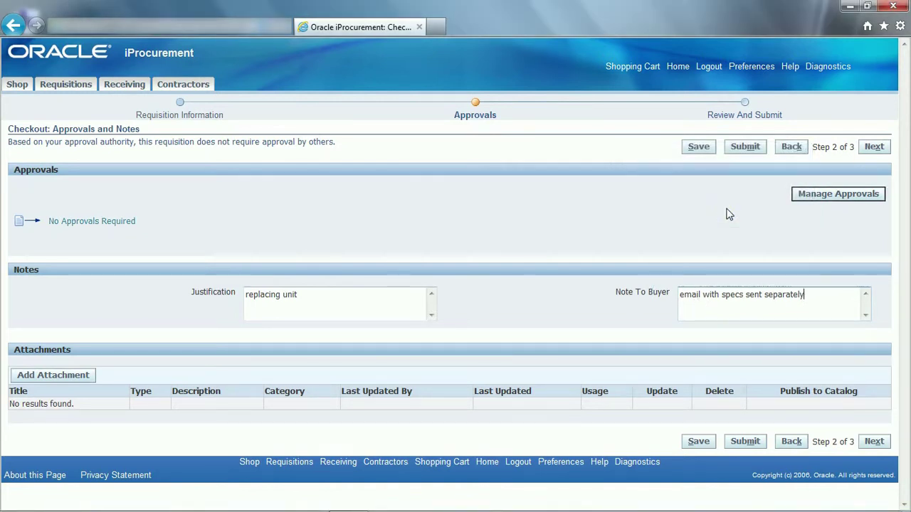
pyautogui.click(875, 149)
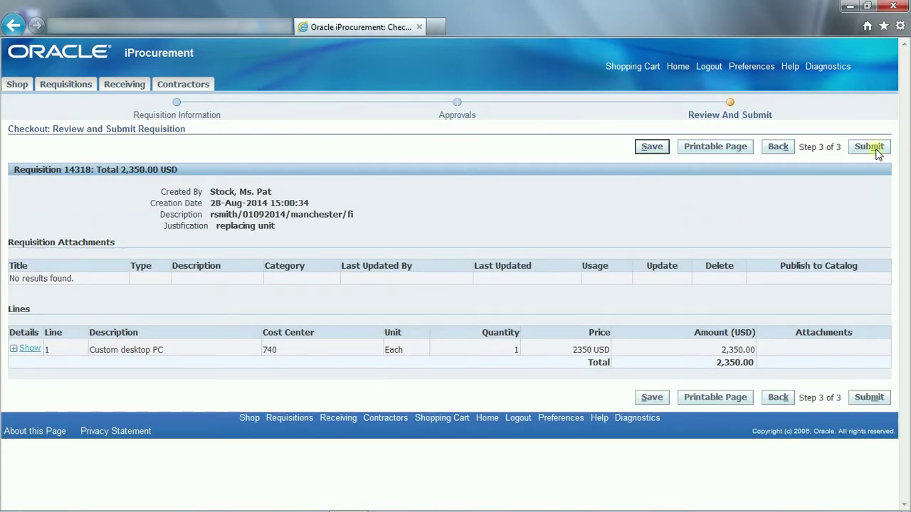
# Step: Submit requisition 14318, return to the Shop page, and close Leo after a five-star rating
pyautogui.click(875, 149)
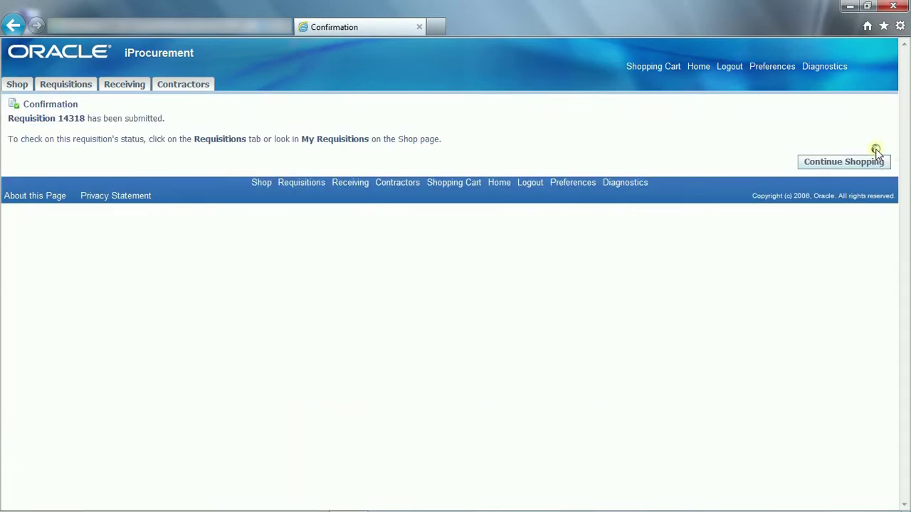
pyautogui.click(850, 162)
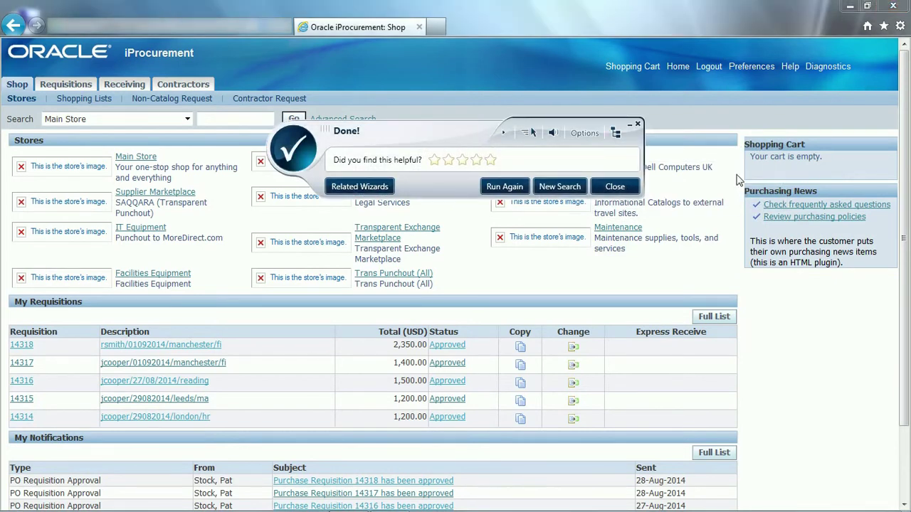
pyautogui.click(491, 160)
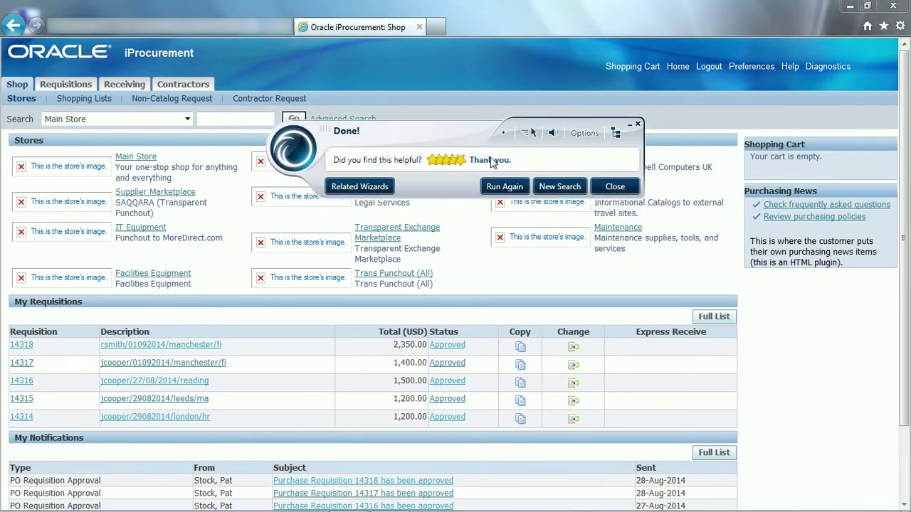
pyautogui.click(614, 189)
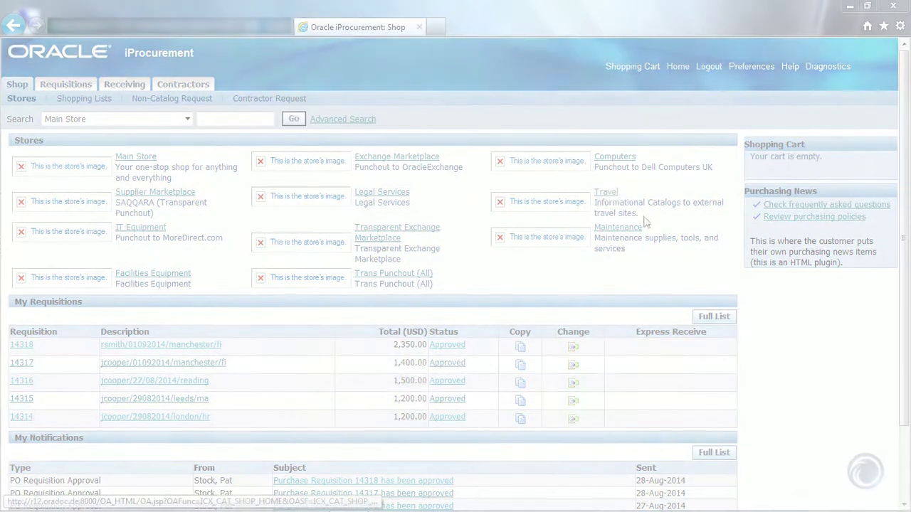